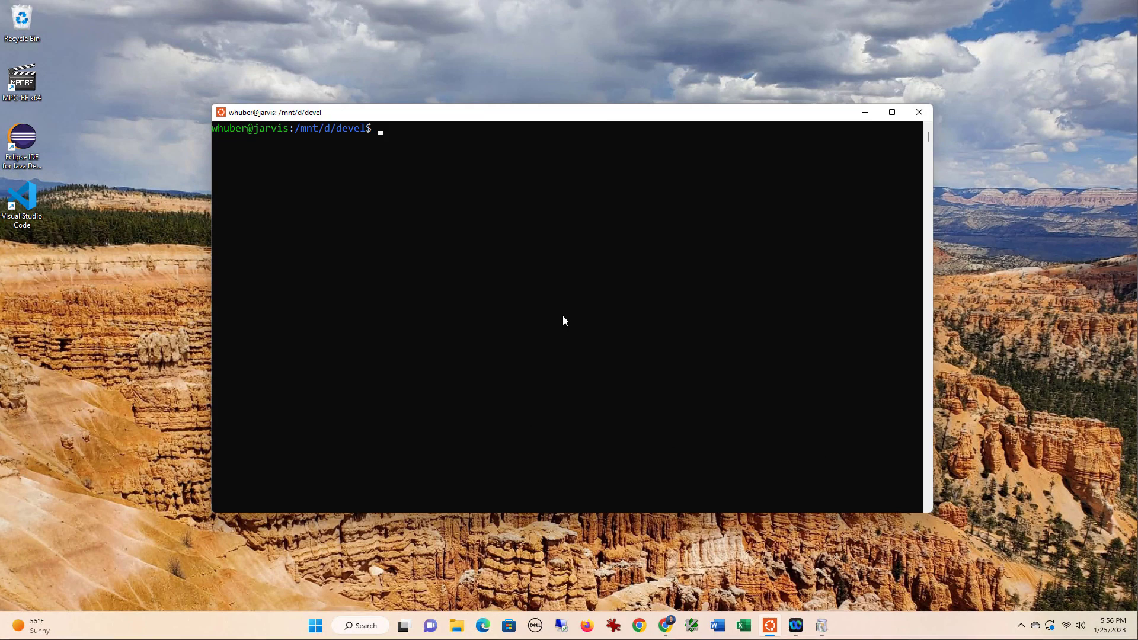
{"action": "type", "text": "git clone git@github.com:wadehuber/codeexamples.git"}
Run git clone of wadehuber/codeexamples in /mnt/d/devel, which fails with a chmod error
{"action": "key", "text": "Return"}
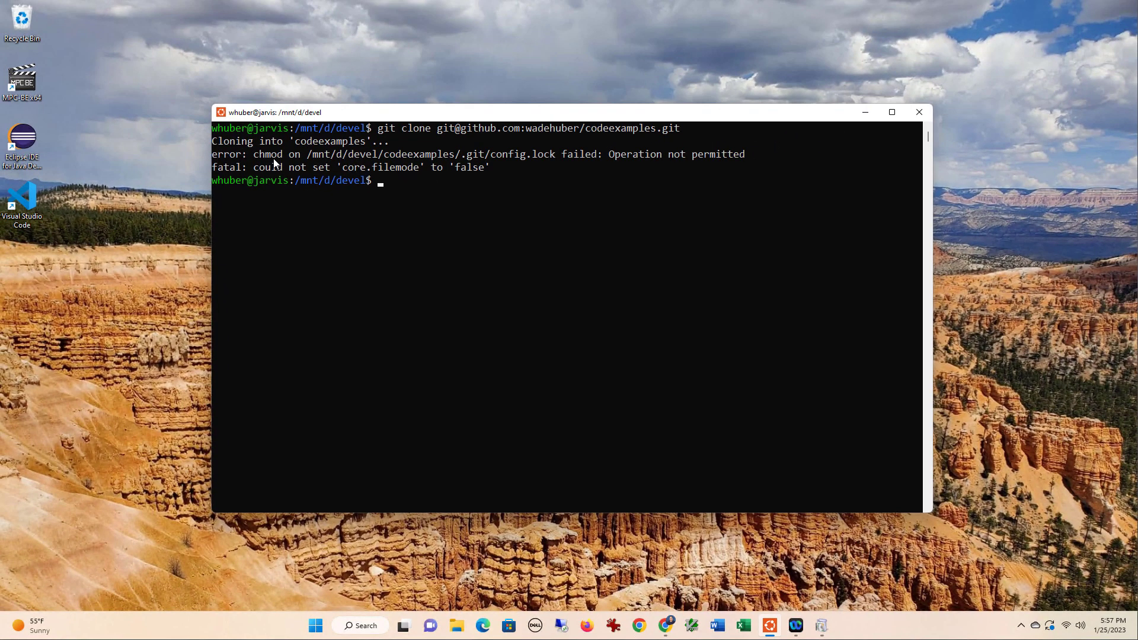
{"action": "type", "text": "vi "}
{"action": "type", "text": "/etc"}
{"action": "type", "text": "/ws"}
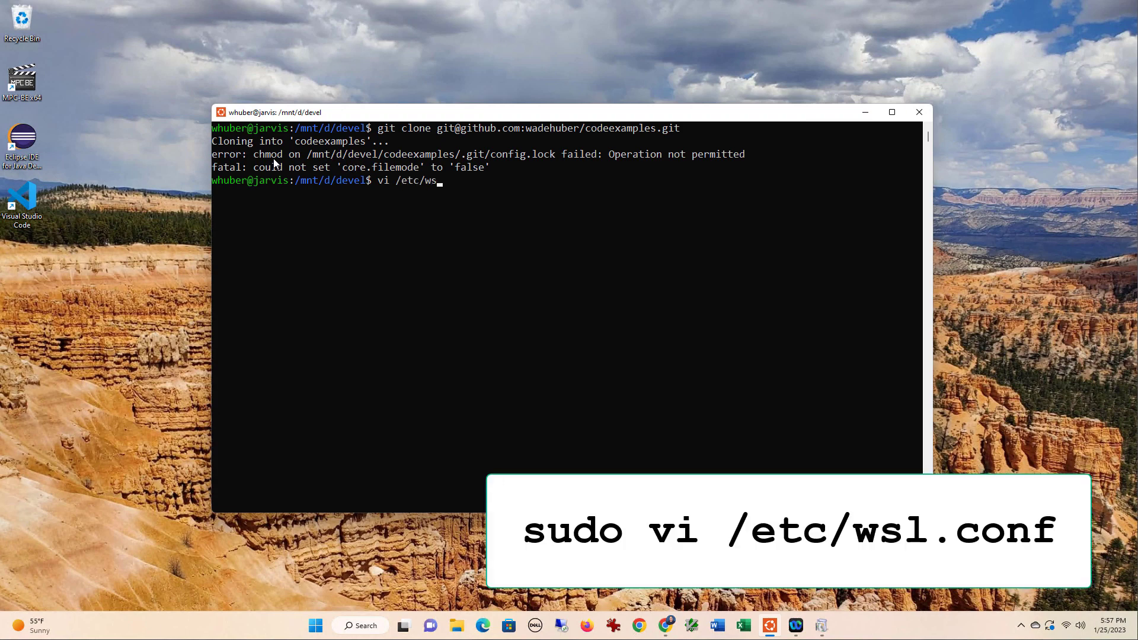
{"action": "type", "text": "l.conf"}
Run sudo vi /etc/wsl.conf and enter the password until the empty file opens
{"action": "key", "text": "Home"}
{"action": "type", "text": "sudo"}
{"action": "key", "text": "Return"}
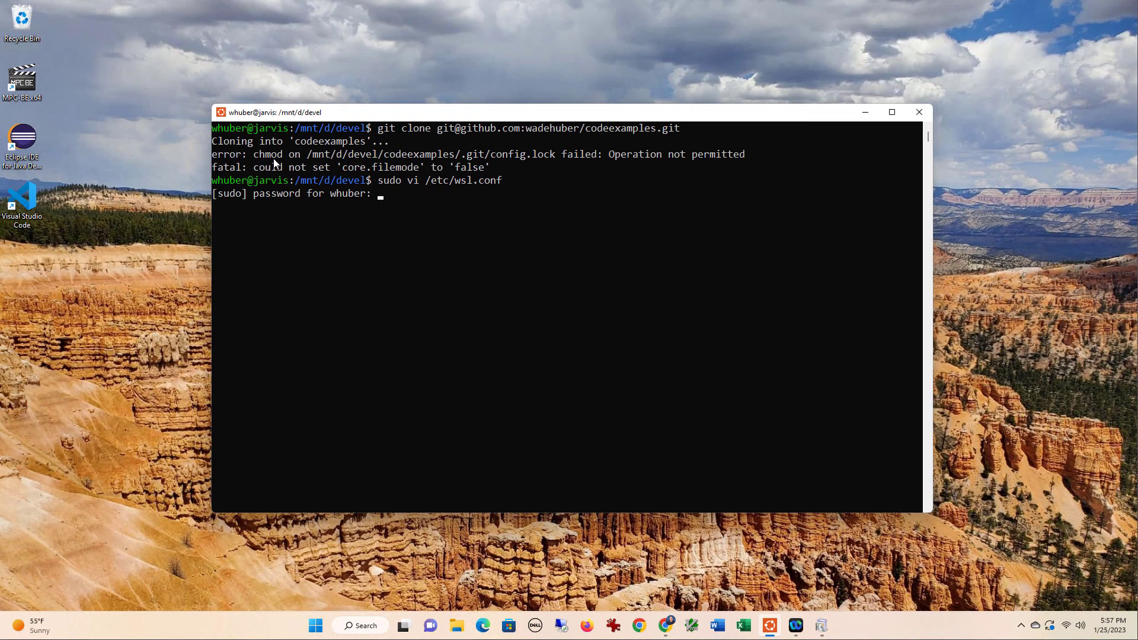
{"action": "key", "text": "Return"}
{"action": "key", "text": "Return"}
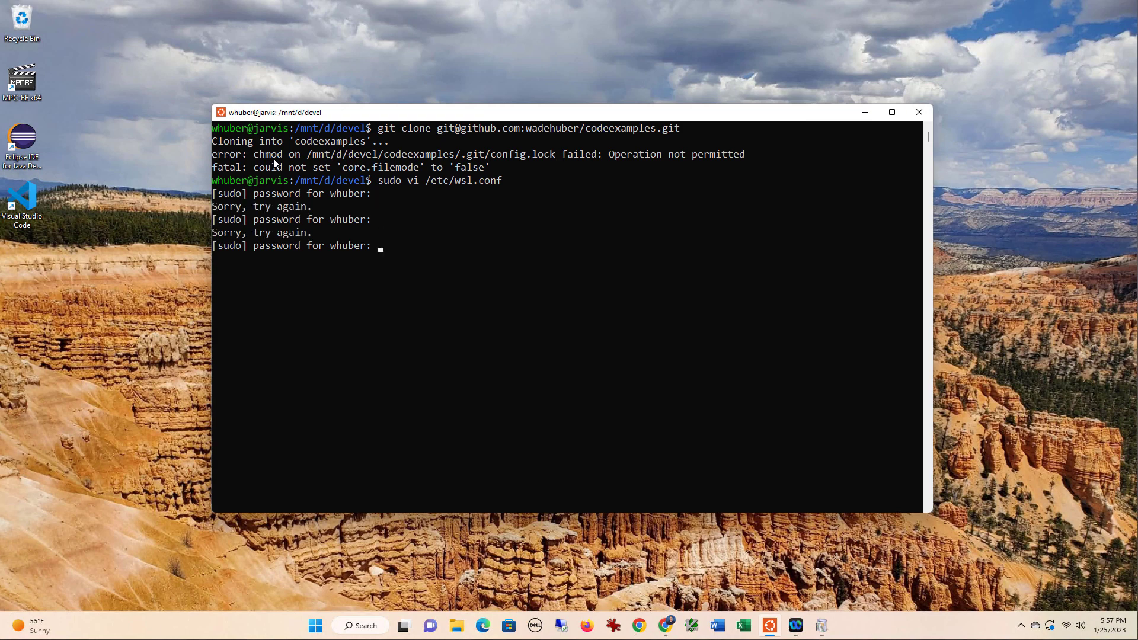
{"action": "key", "text": "Return"}
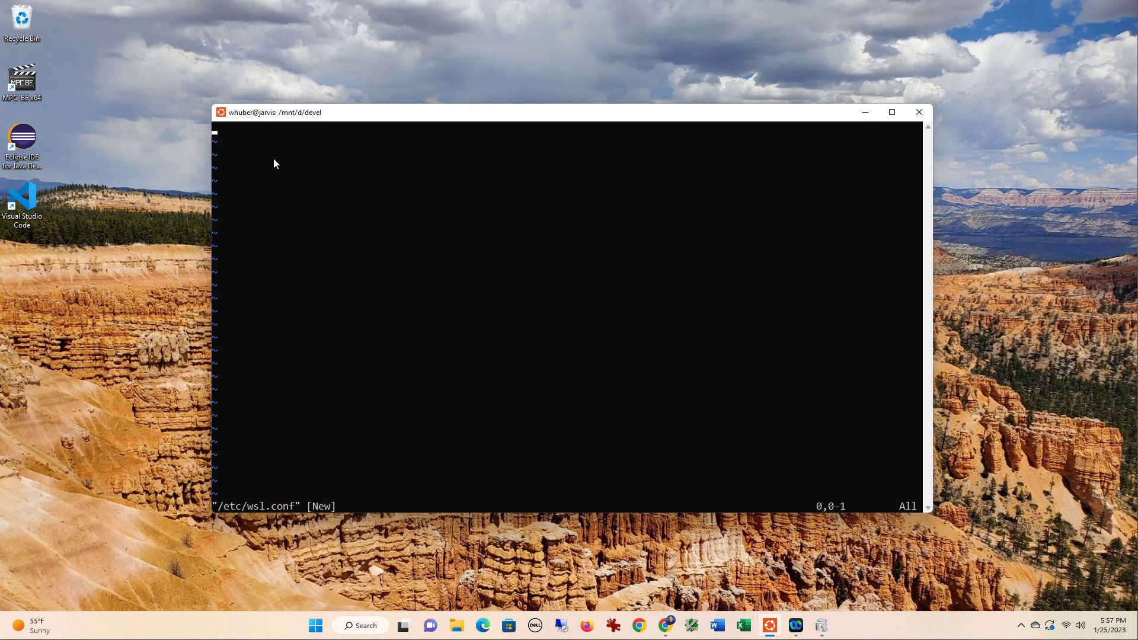
Write '[automount]' and 'options = "metadata"' into /etc/wsl.conf, save it, and exit the shell
{"action": "key", "text": "i"}
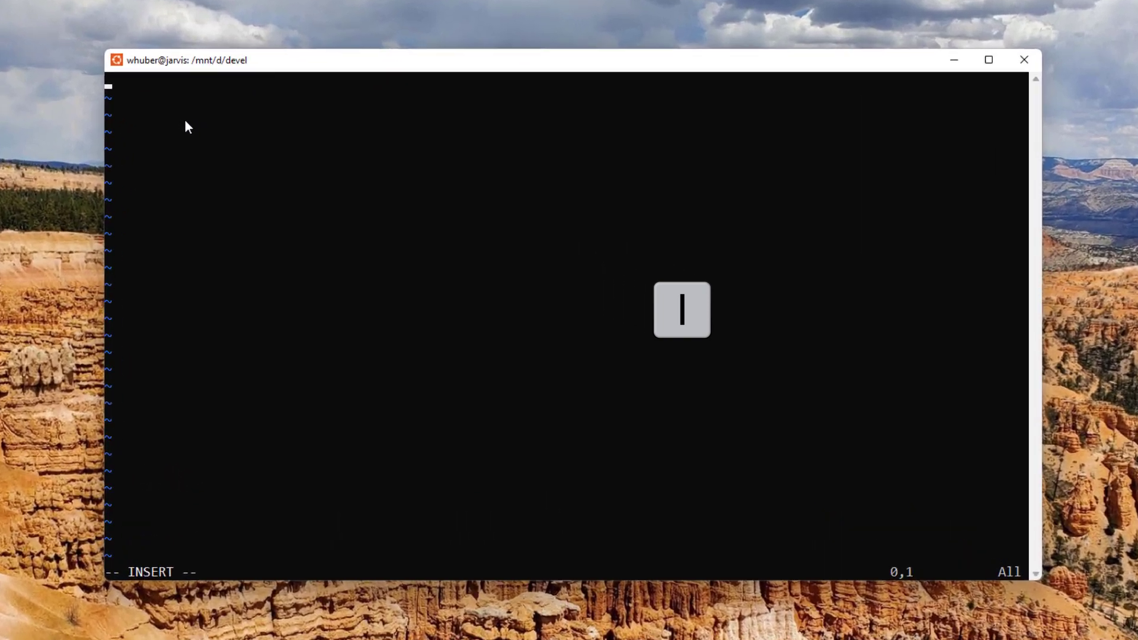
{"action": "type", "text": "[aut"}
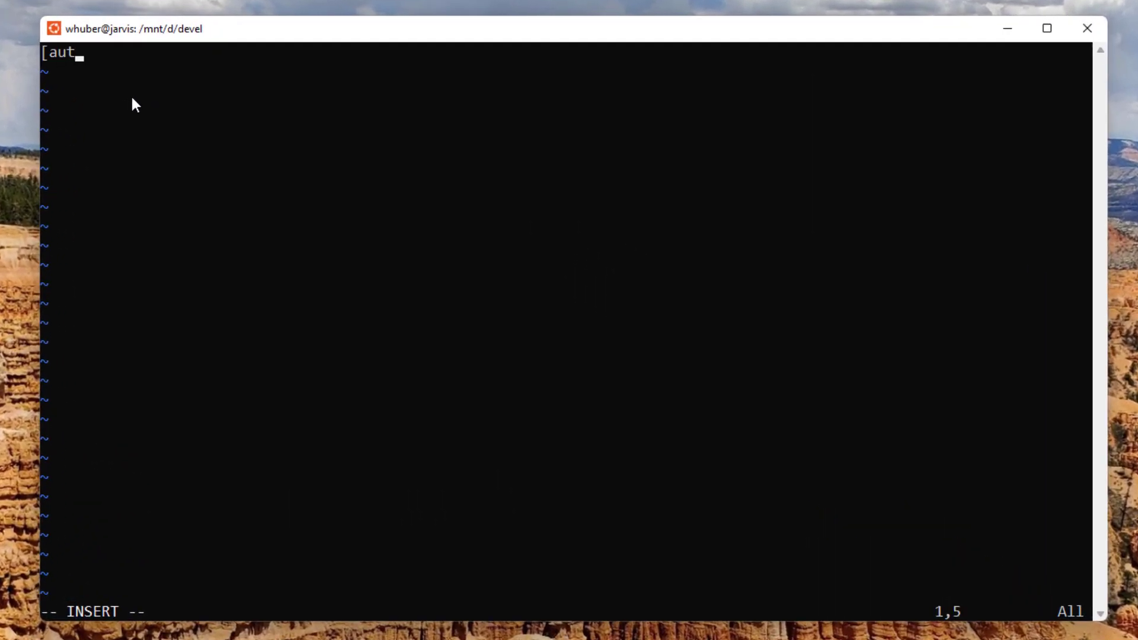
{"action": "type", "text": "omount]"}
{"action": "key", "text": "Return"}
{"action": "type", "text": "o"}
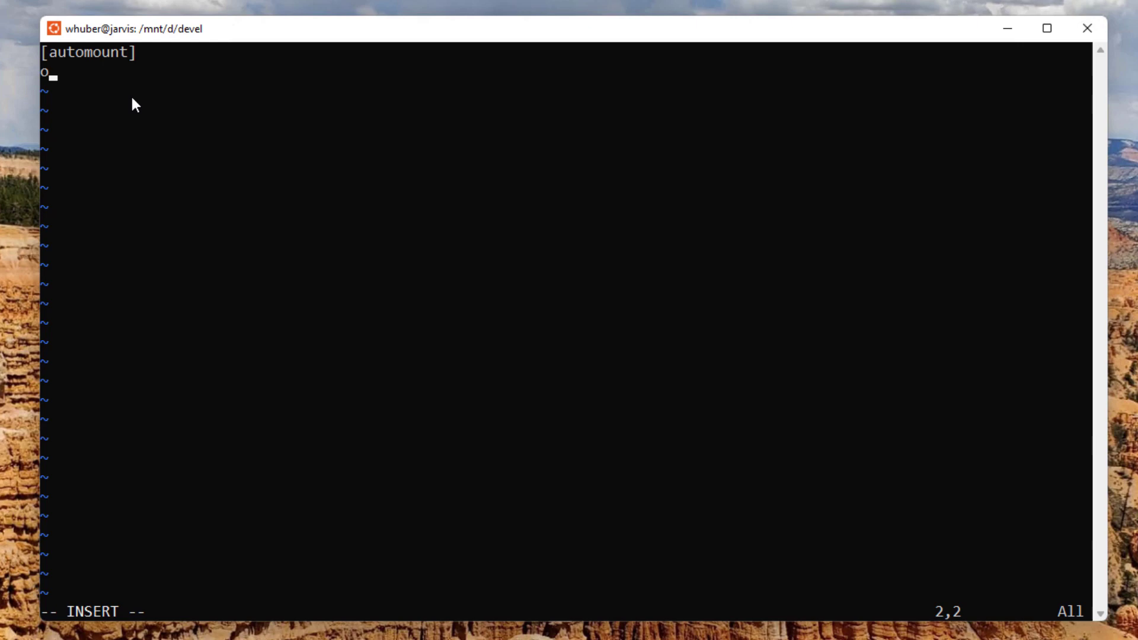
{"action": "type", "text": "ptions = "}
{"action": "type", "text": "\"metadata\""}
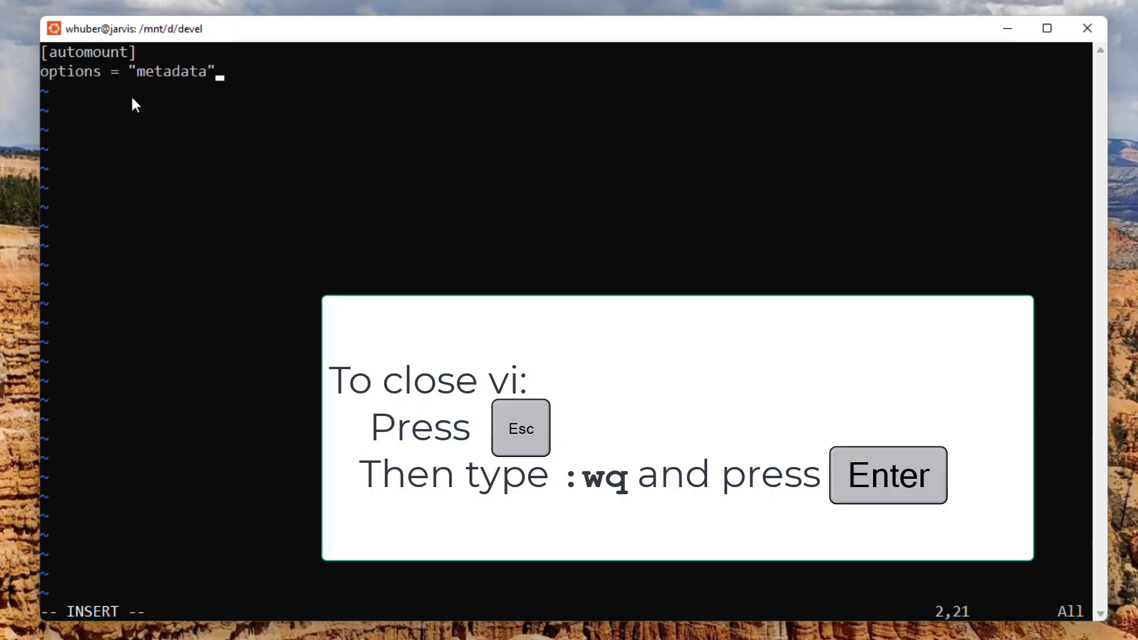
{"action": "key", "text": "Escape"}
{"action": "type", "text": ":wq"}
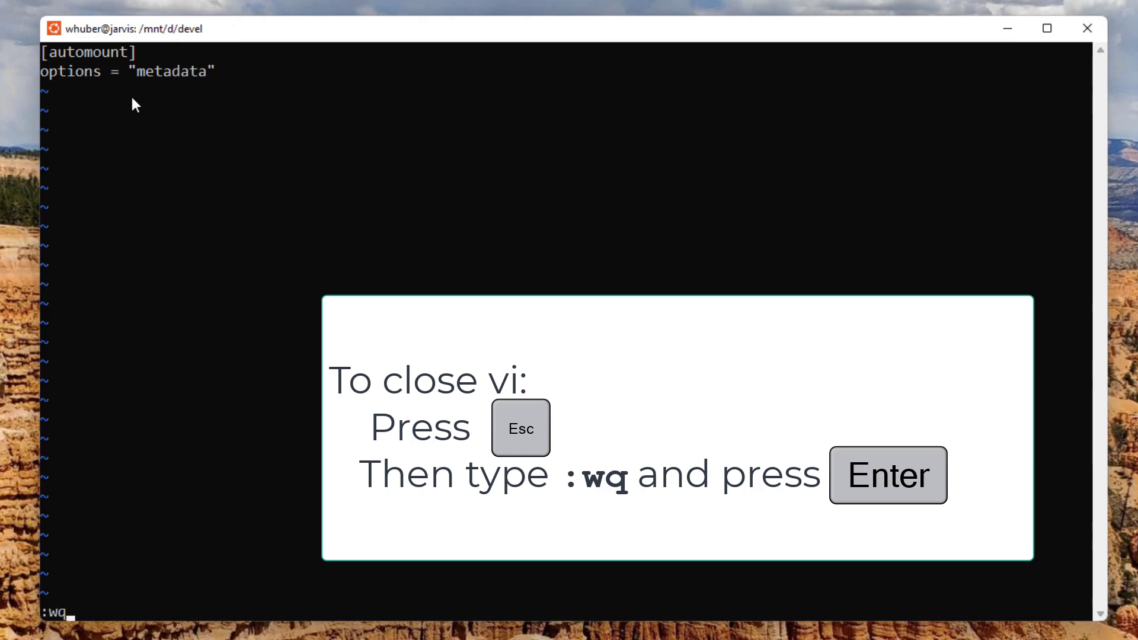
{"action": "key", "text": "Return"}
{"action": "type", "text": "exit"}
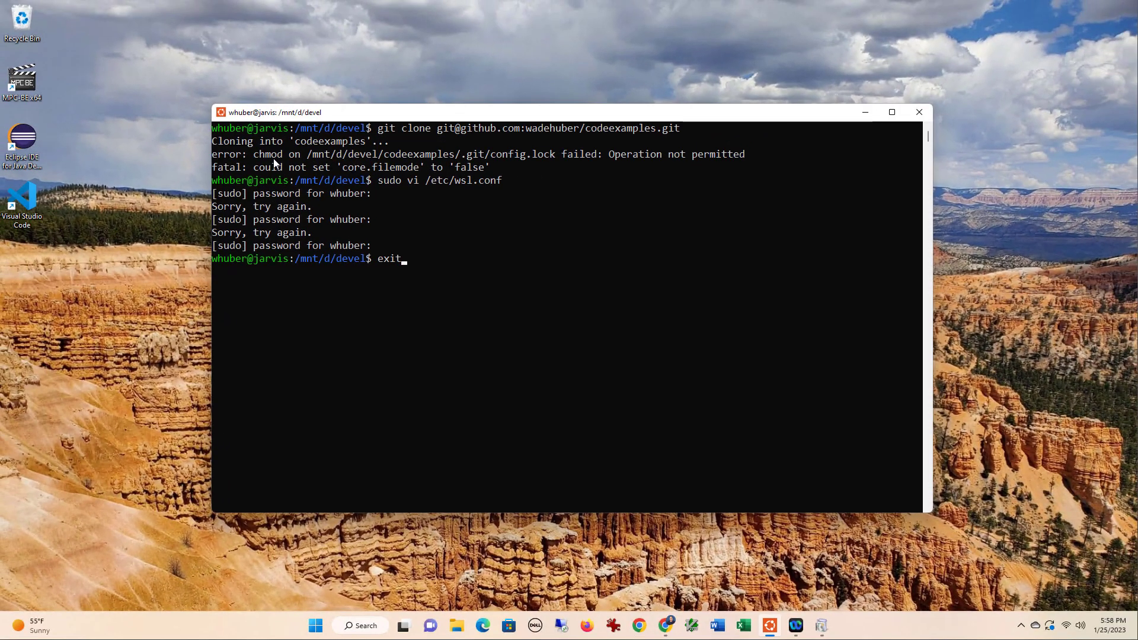
{"action": "key", "text": "Return"}
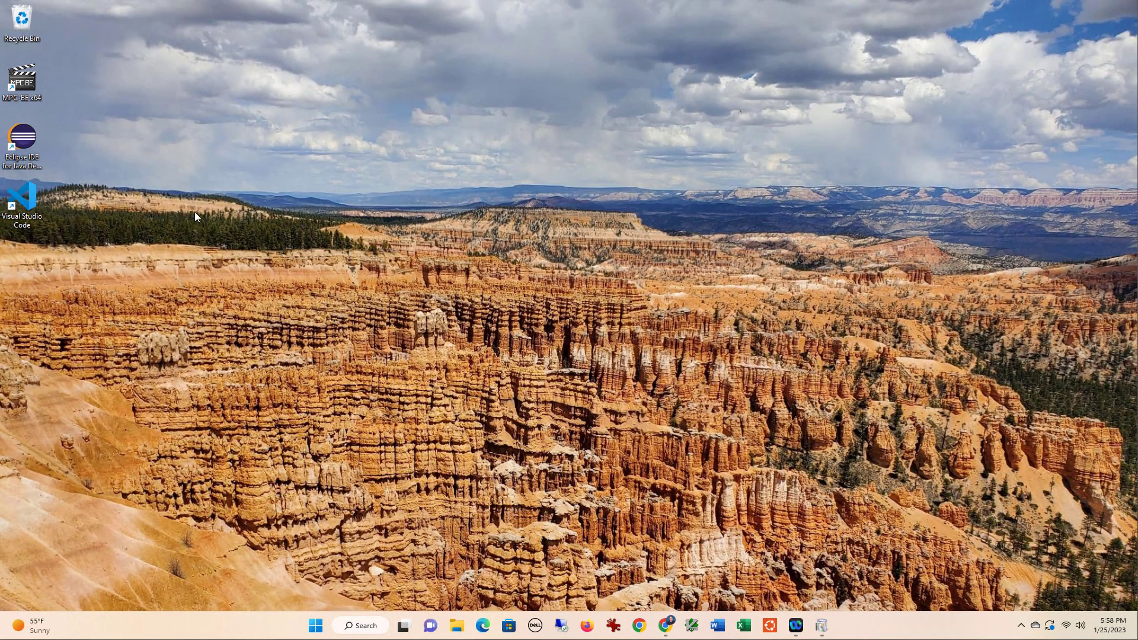
Launch Windows PowerShell from search and run wsl --shutdown
{"action": "left_click", "coordinate": [358, 623]}
{"action": "type", "text": "powershell"}
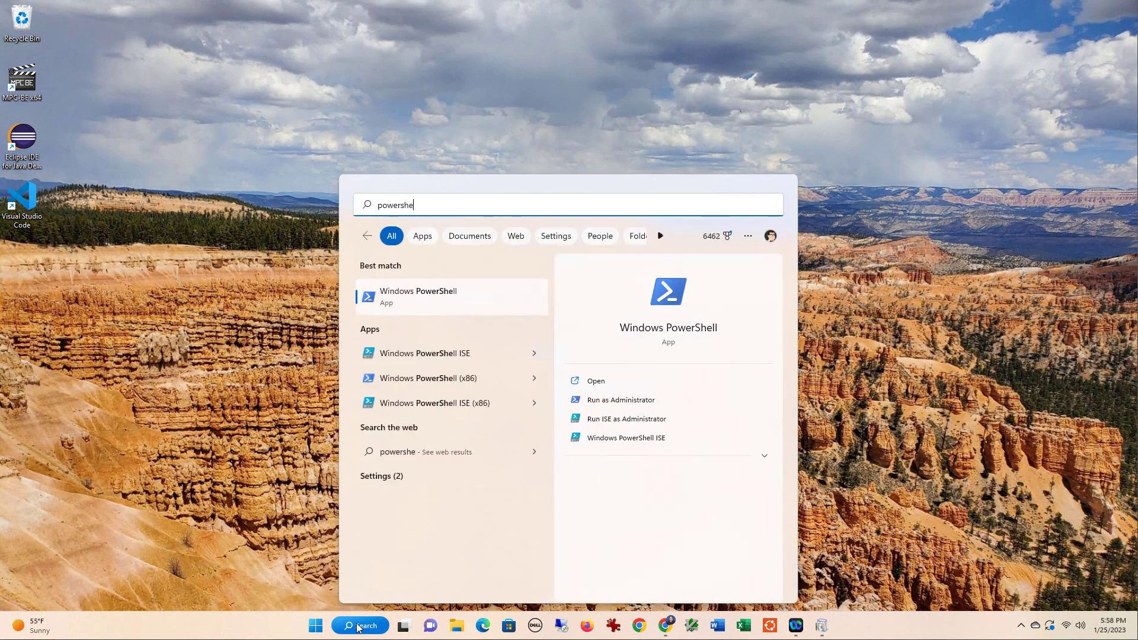
{"action": "key", "text": "Return"}
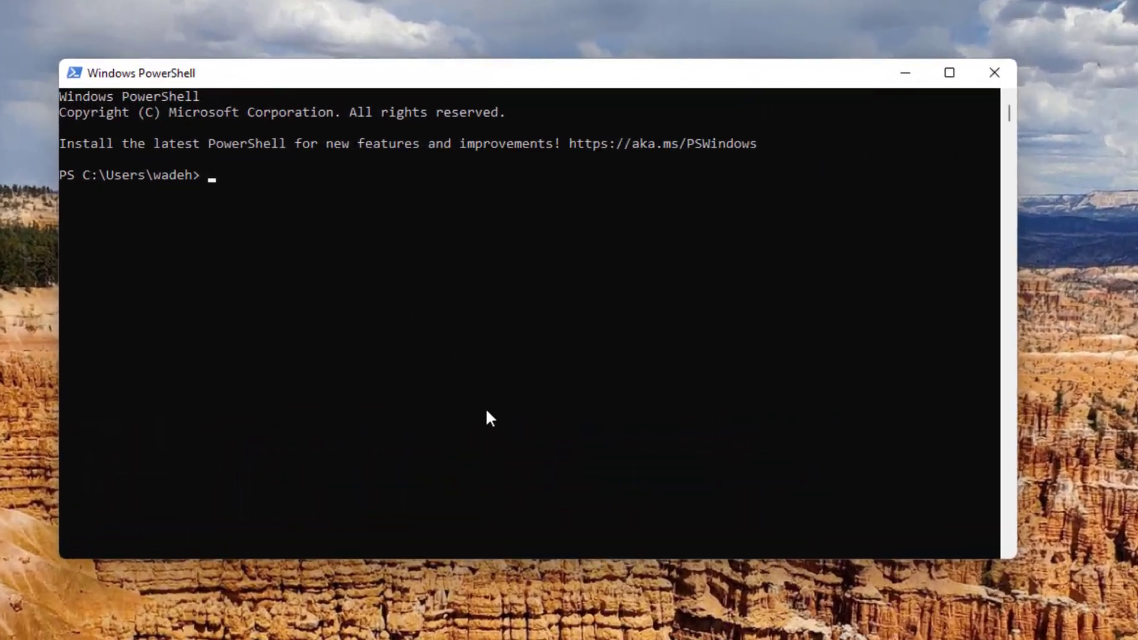
{"action": "type", "text": "w"}
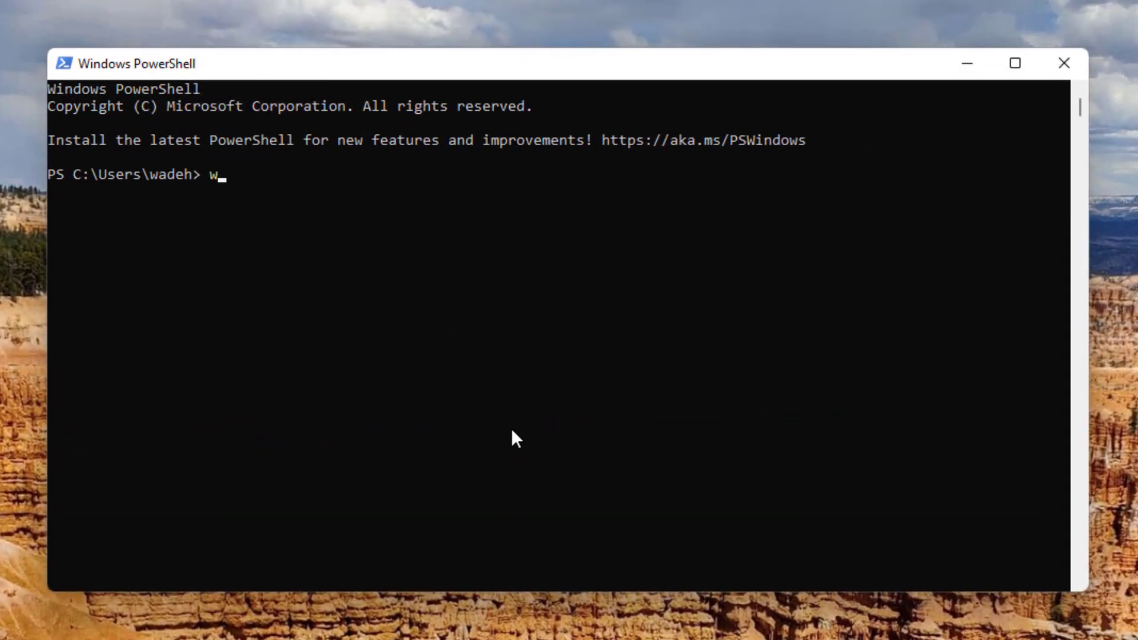
{"action": "type", "text": "sl --shut"}
{"action": "type", "text": "down"}
{"action": "key", "text": "Return"}
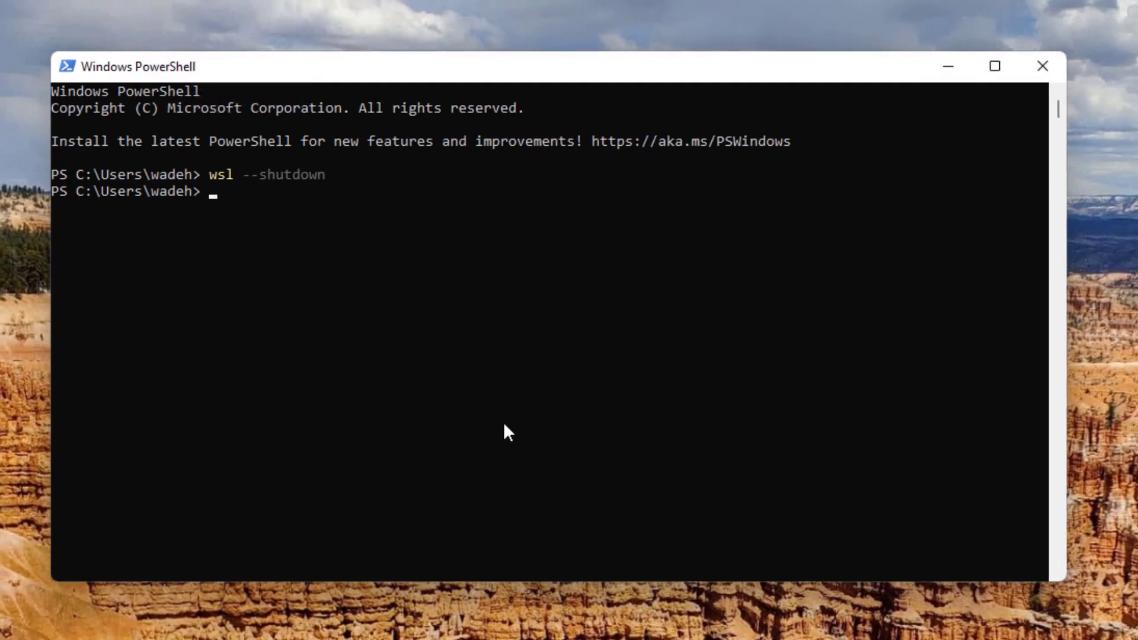
{"action": "type", "text": "exit"}
Close PowerShell, open a fresh Ubuntu terminal, and change into /mnt/d/devel
{"action": "key", "text": "Return"}
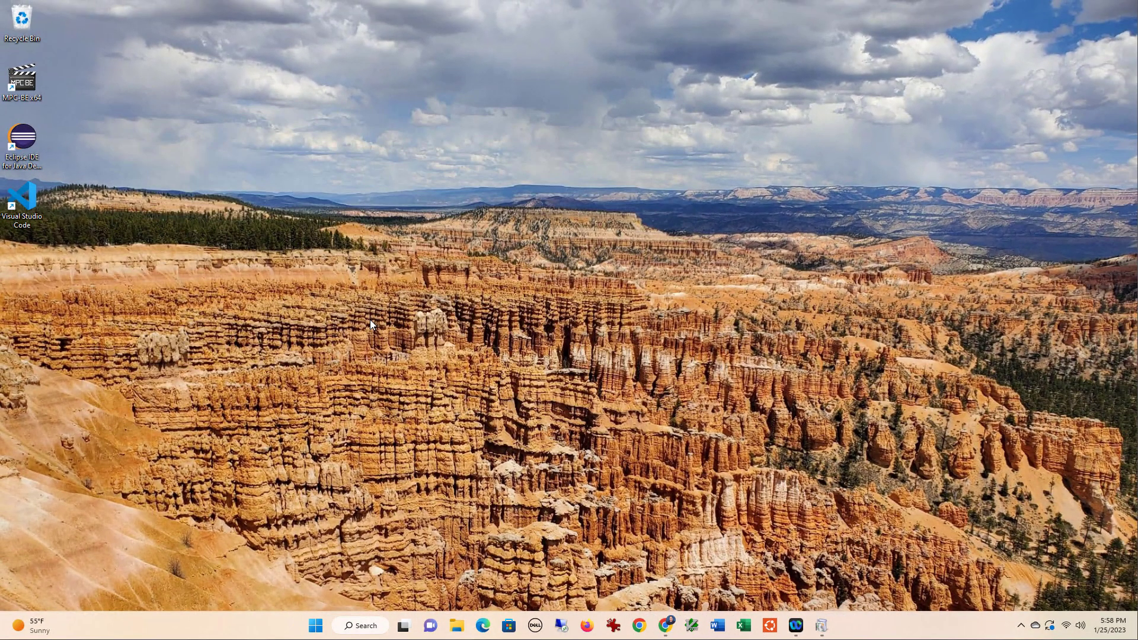
{"action": "left_click", "coordinate": [769, 625]}
{"action": "type", "text": "cd /mn"}
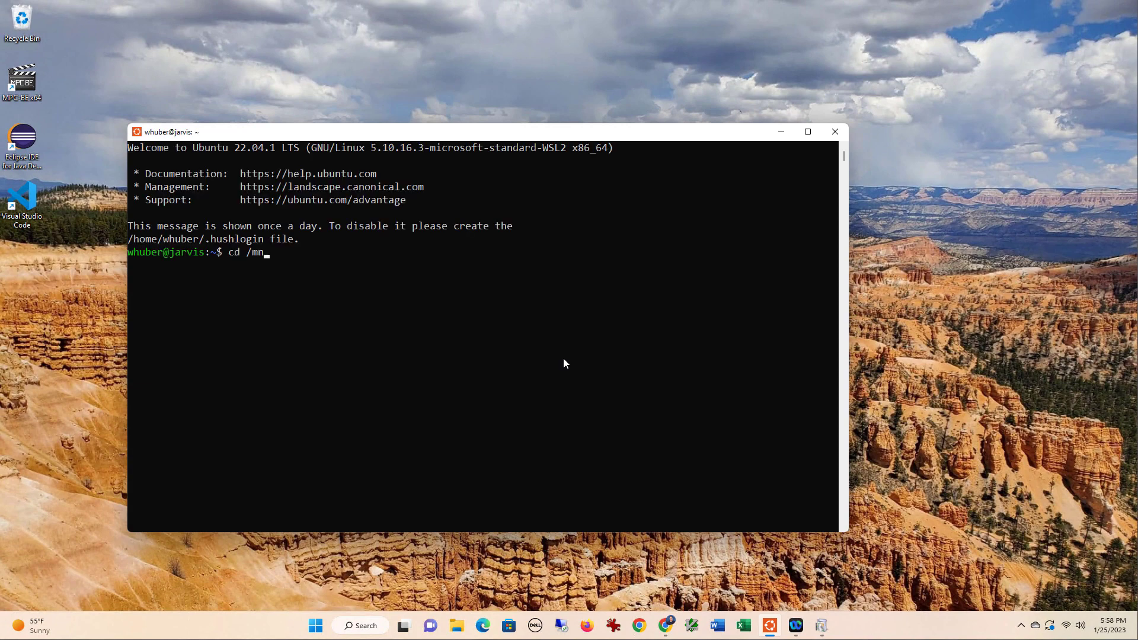
{"action": "type", "text": "t/d/devel"}
{"action": "key", "text": "Return"}
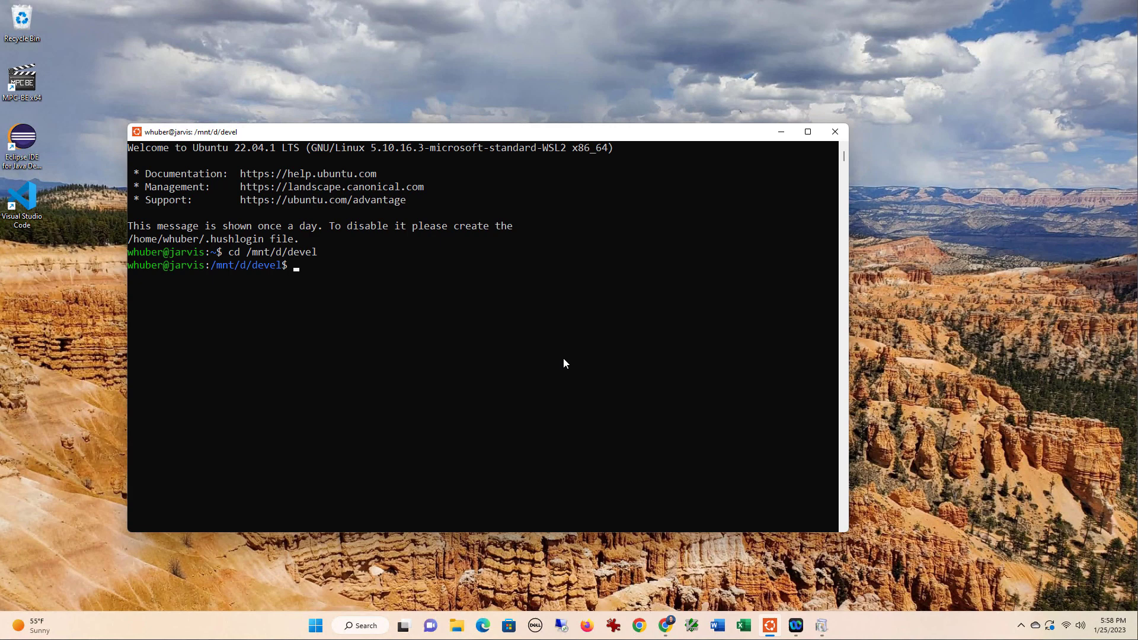
Rerun the codeexamples git clone and accept GitHub's host key, reaching the publickey denial
{"action": "key", "text": "Up"}
{"action": "key", "text": "Return"}
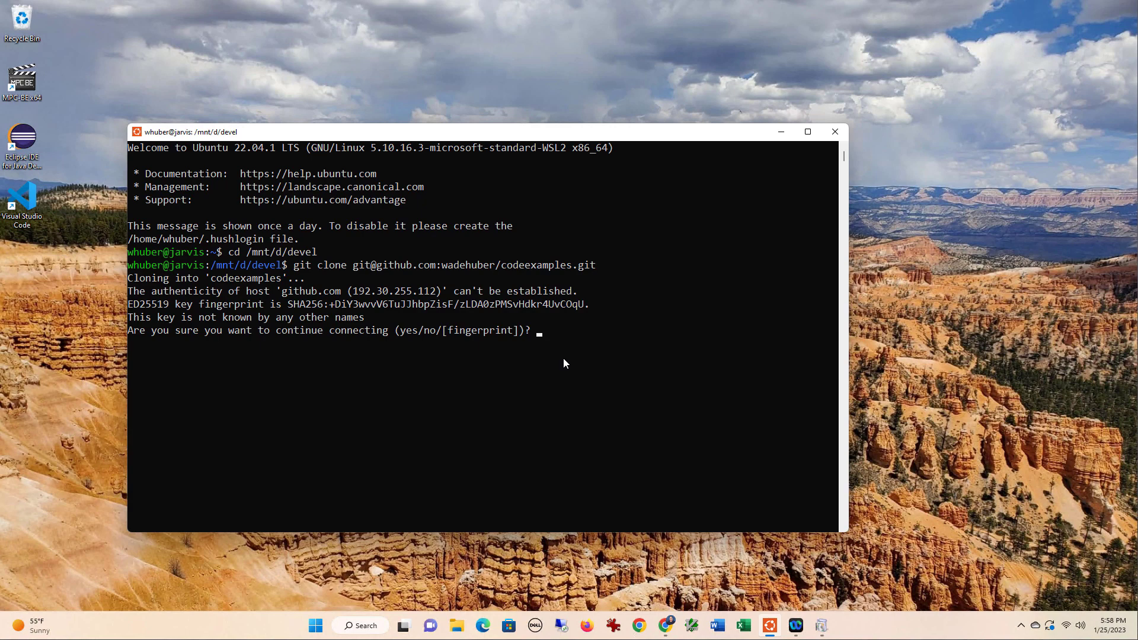
{"action": "type", "text": "yes"}
{"action": "key", "text": "Return"}
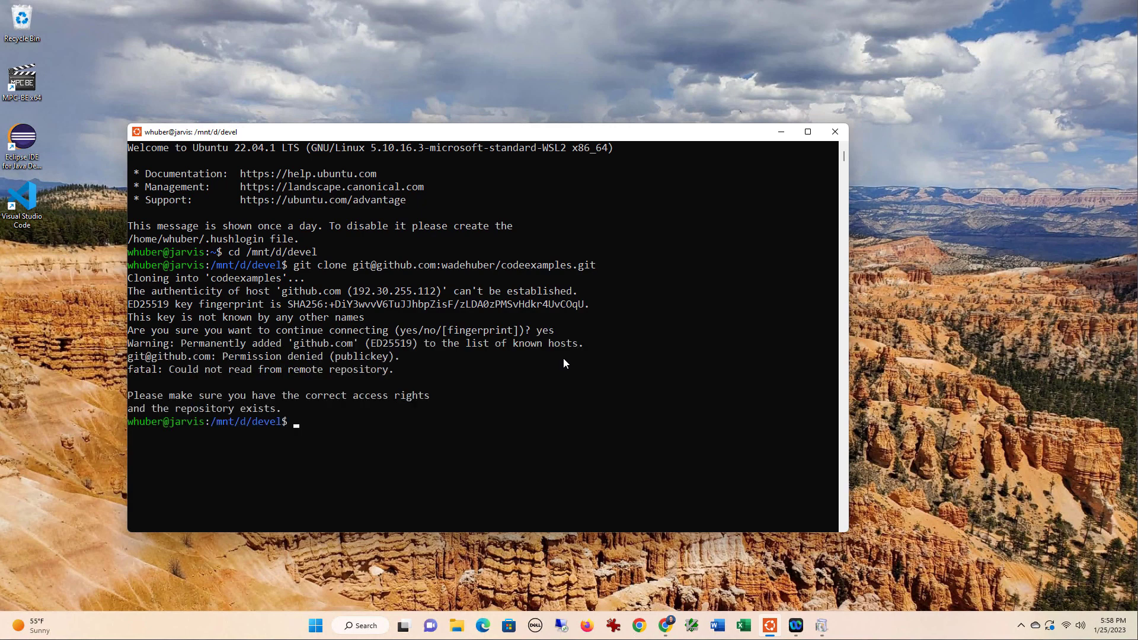